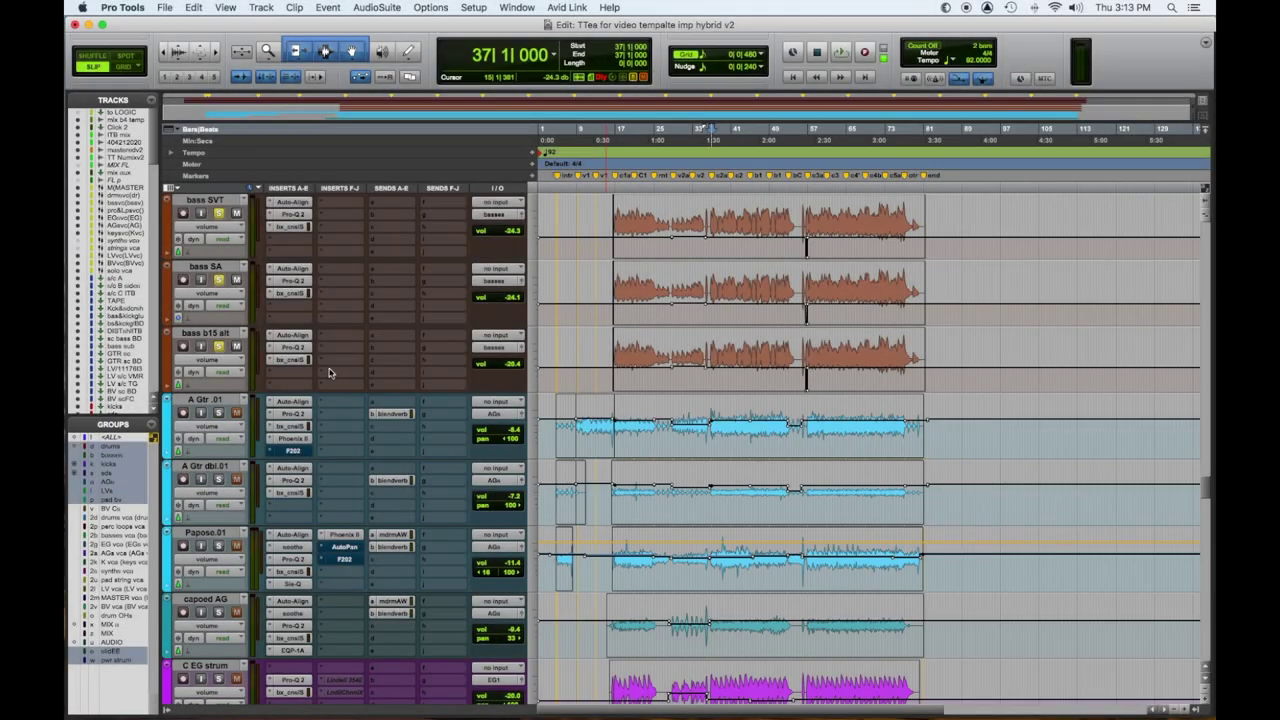
- Solo the A Gtr .01 and A Gtr dbl.01 tracks and audition them from bar 37
click(219, 478)
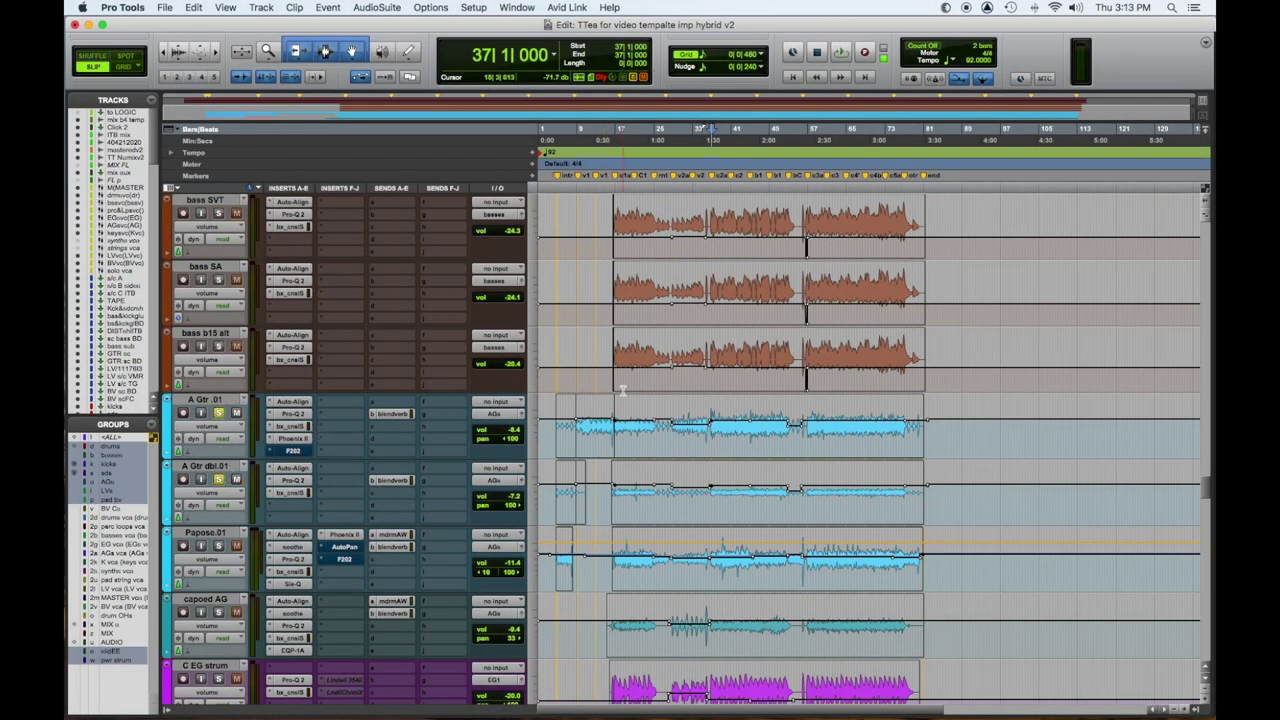
key(space)
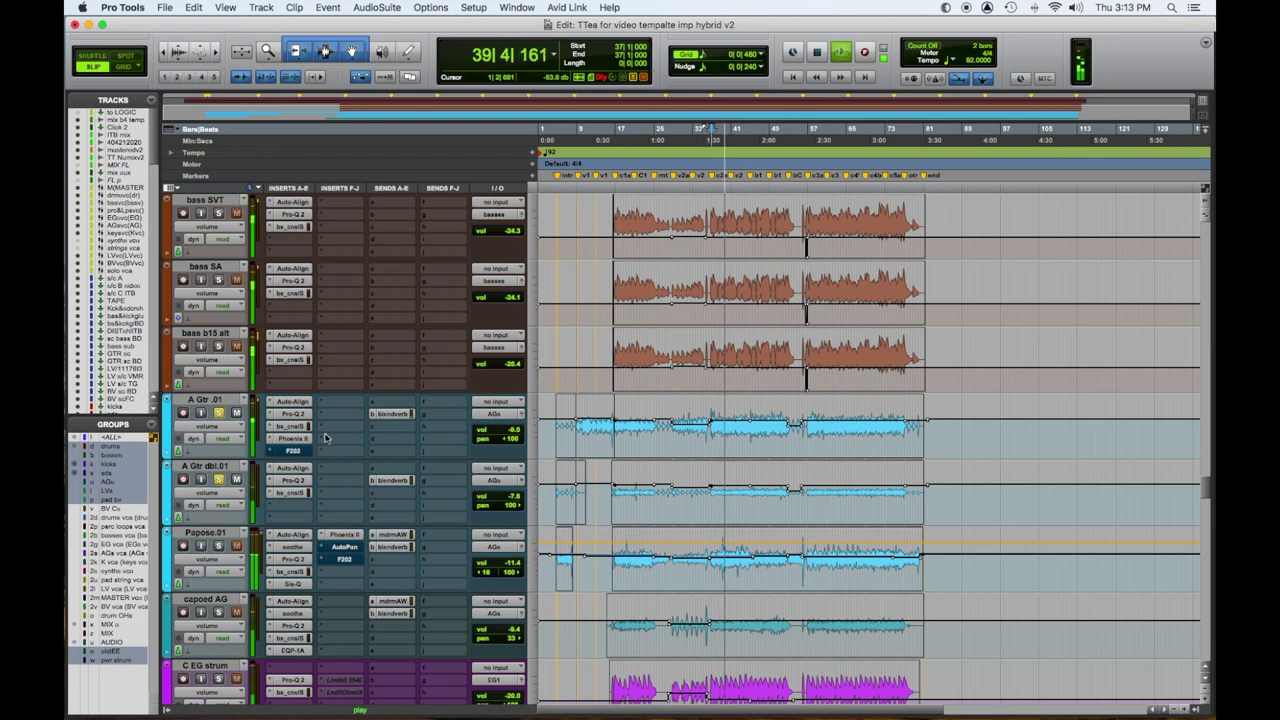
key(space)
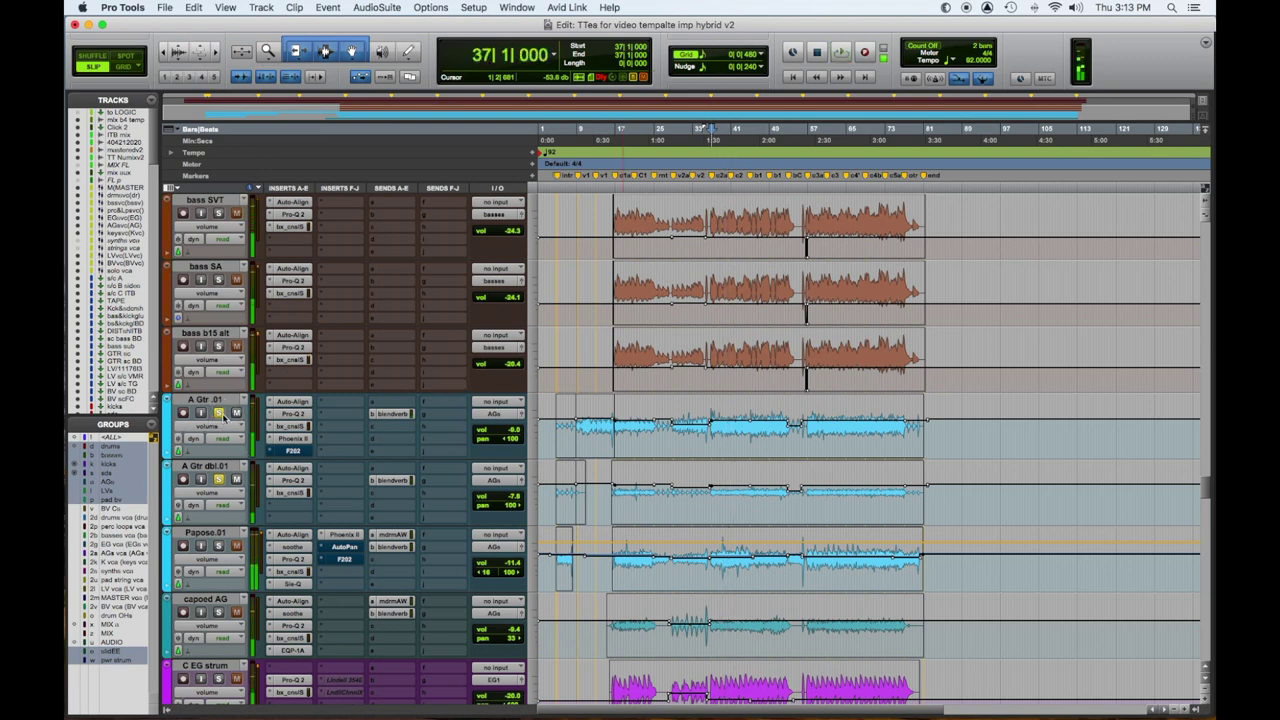
- Add Papose.01 to the soloed guitars and play them back from bar 37
click(219, 546)
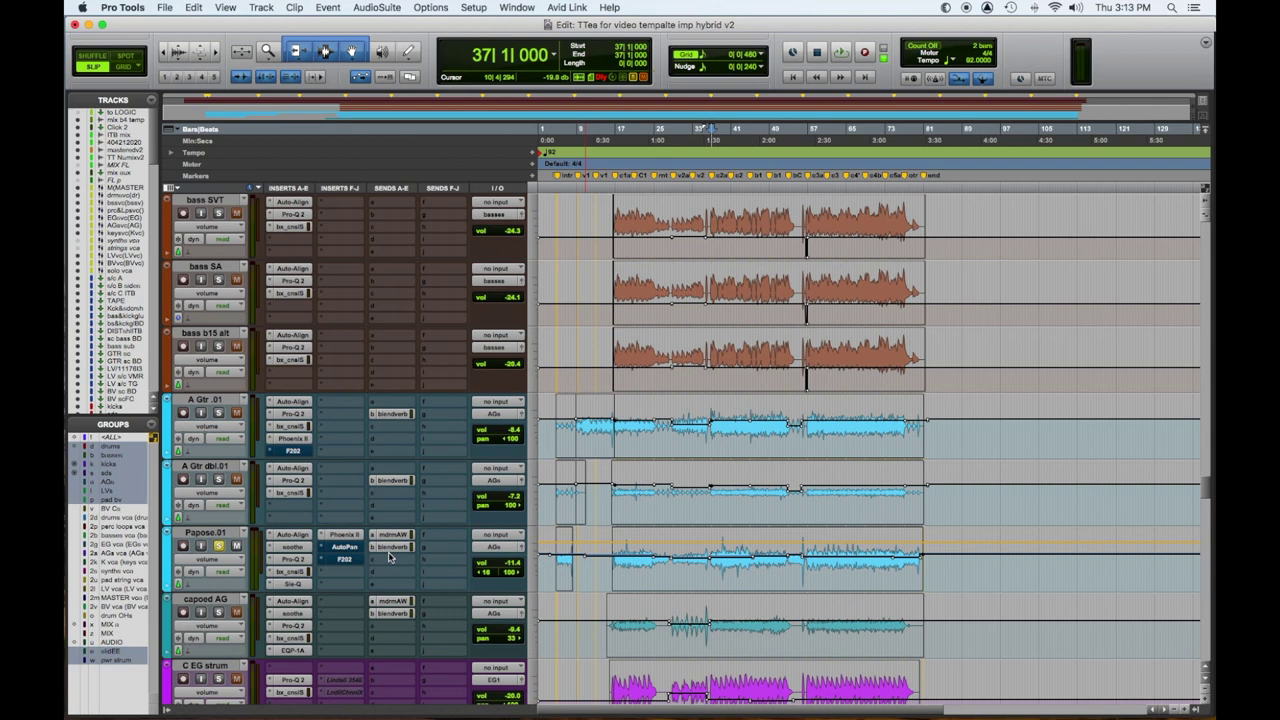
key(space)
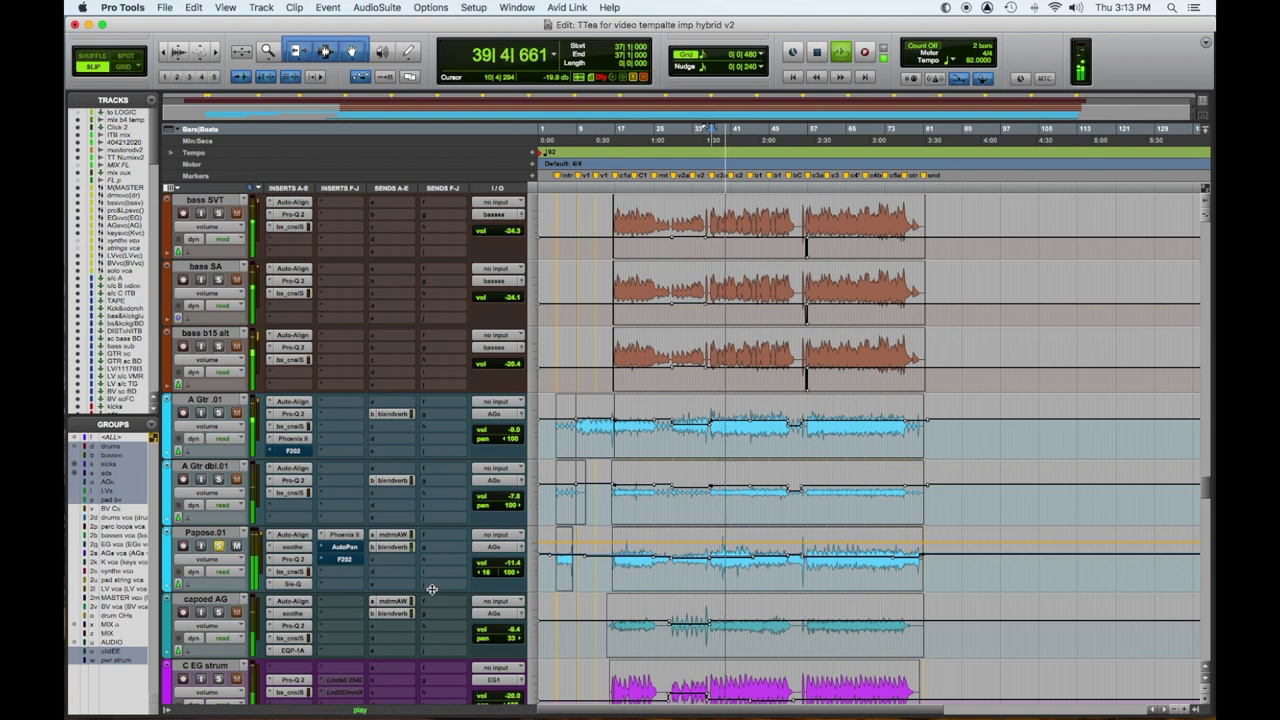
key(space)
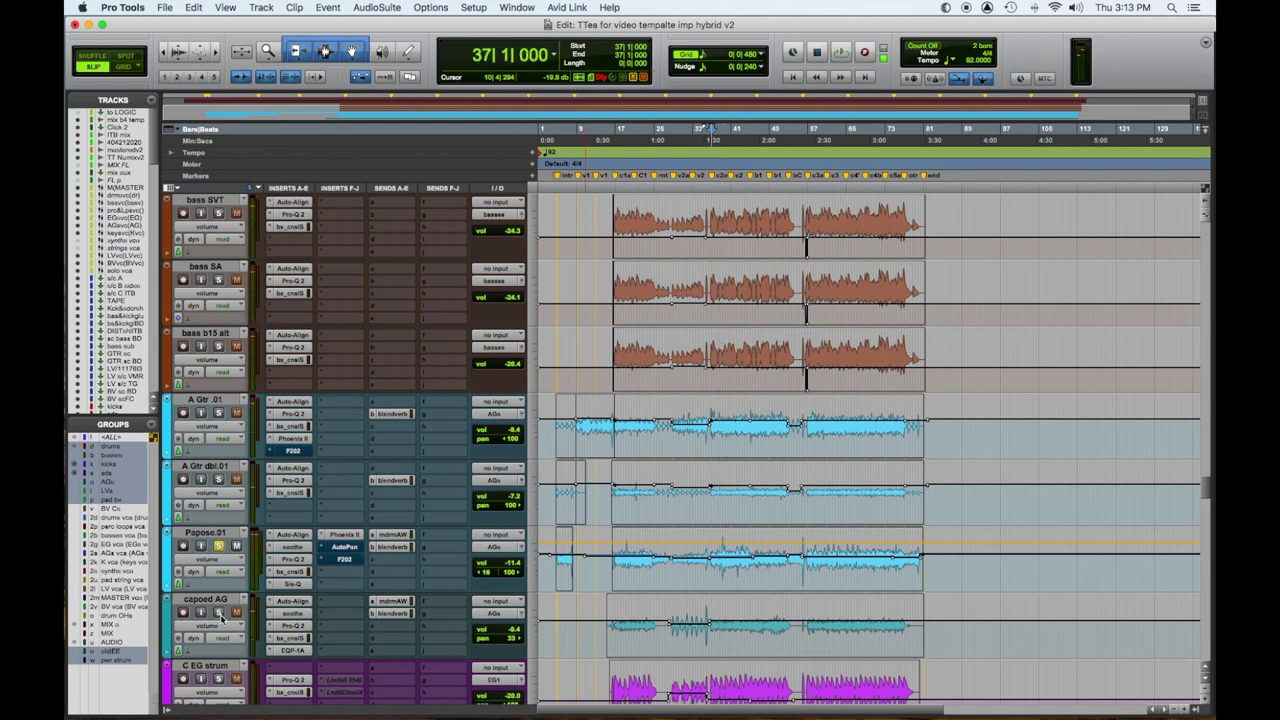
- Solo the capoed AG track too and play all soloed acoustic guitars from bar 37
click(219, 613)
key(space)
key(space)
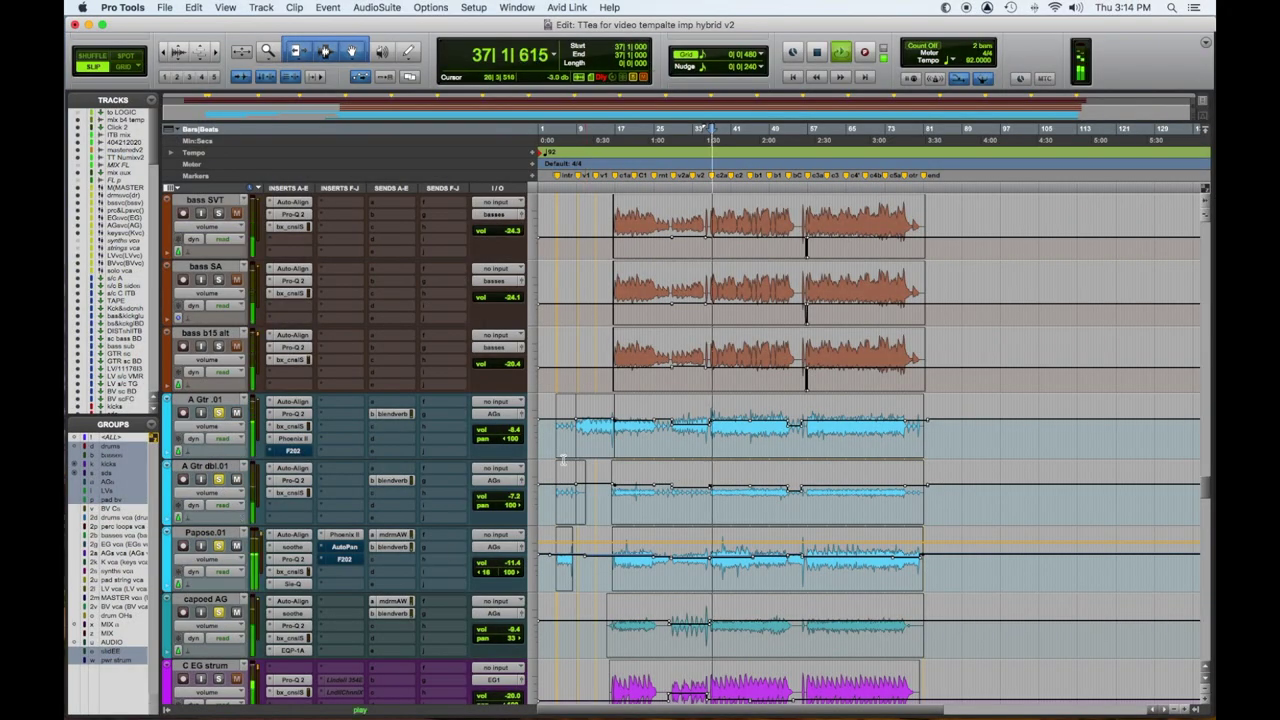
scroll(600, 625, up, 10)
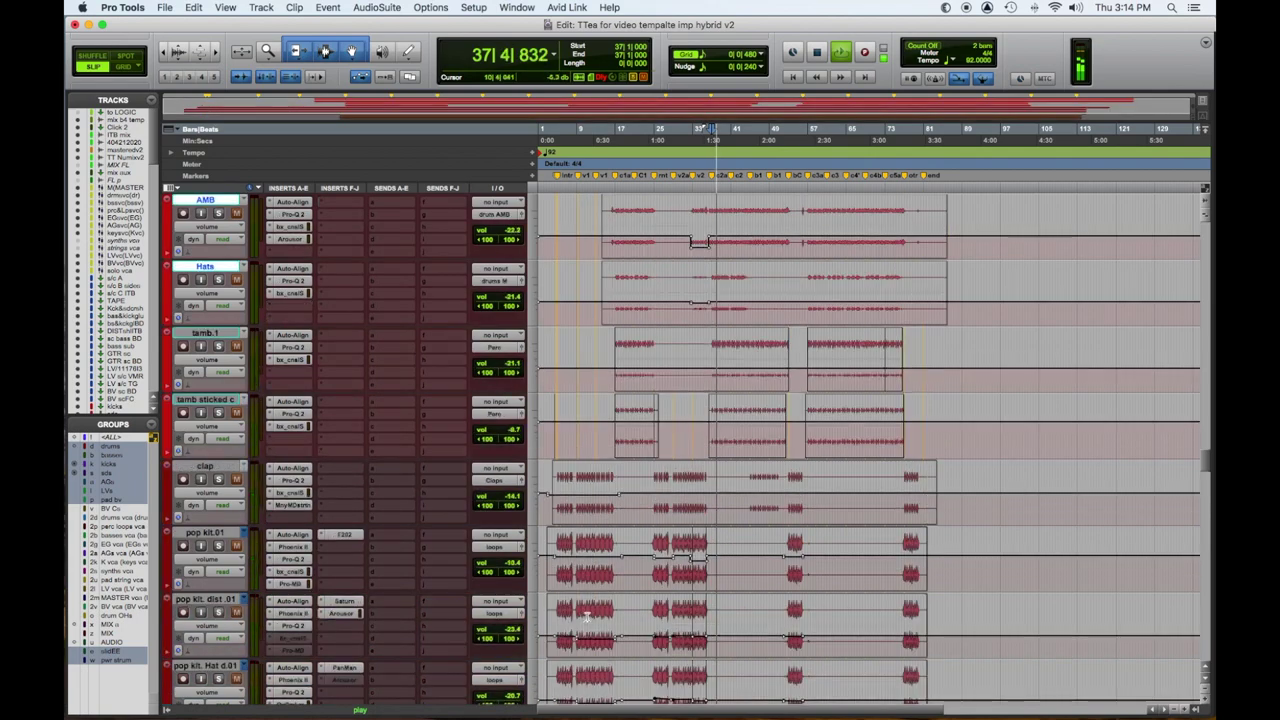
- Open the AGS bus BusGlue and API 2500 compressors, bypass both, and play back
scroll(571, 363, down, 10)
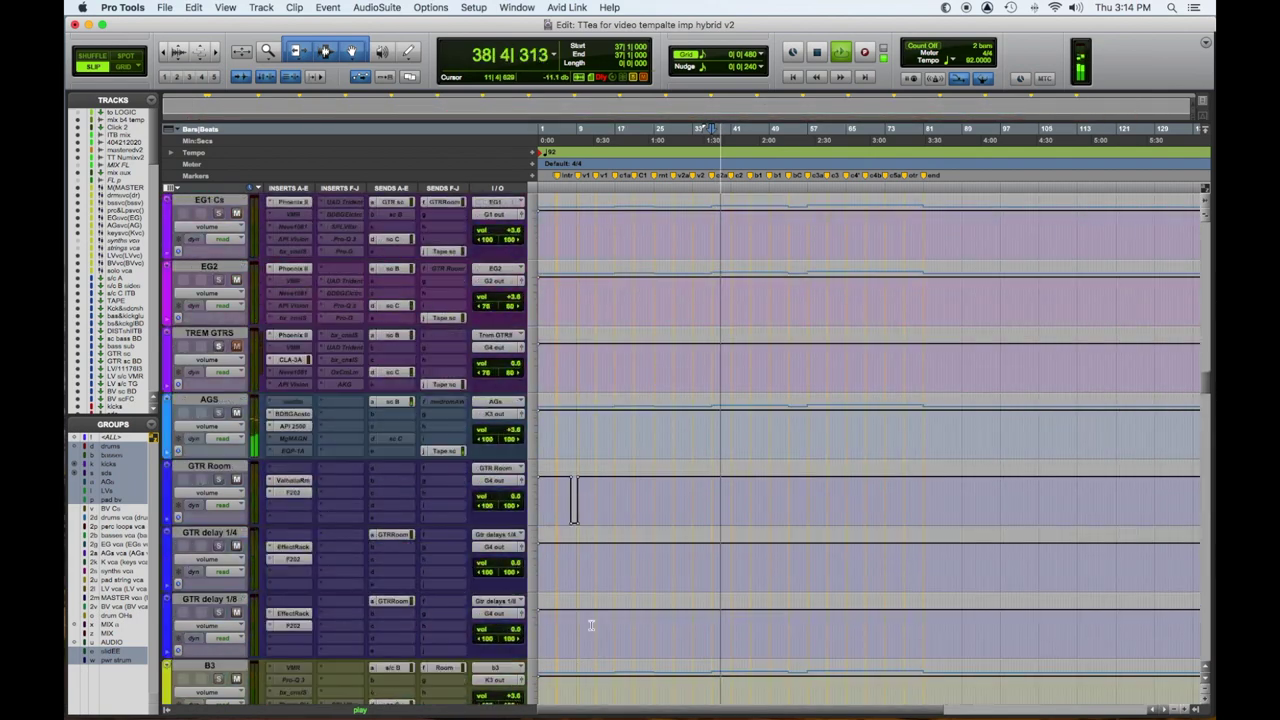
click(293, 414)
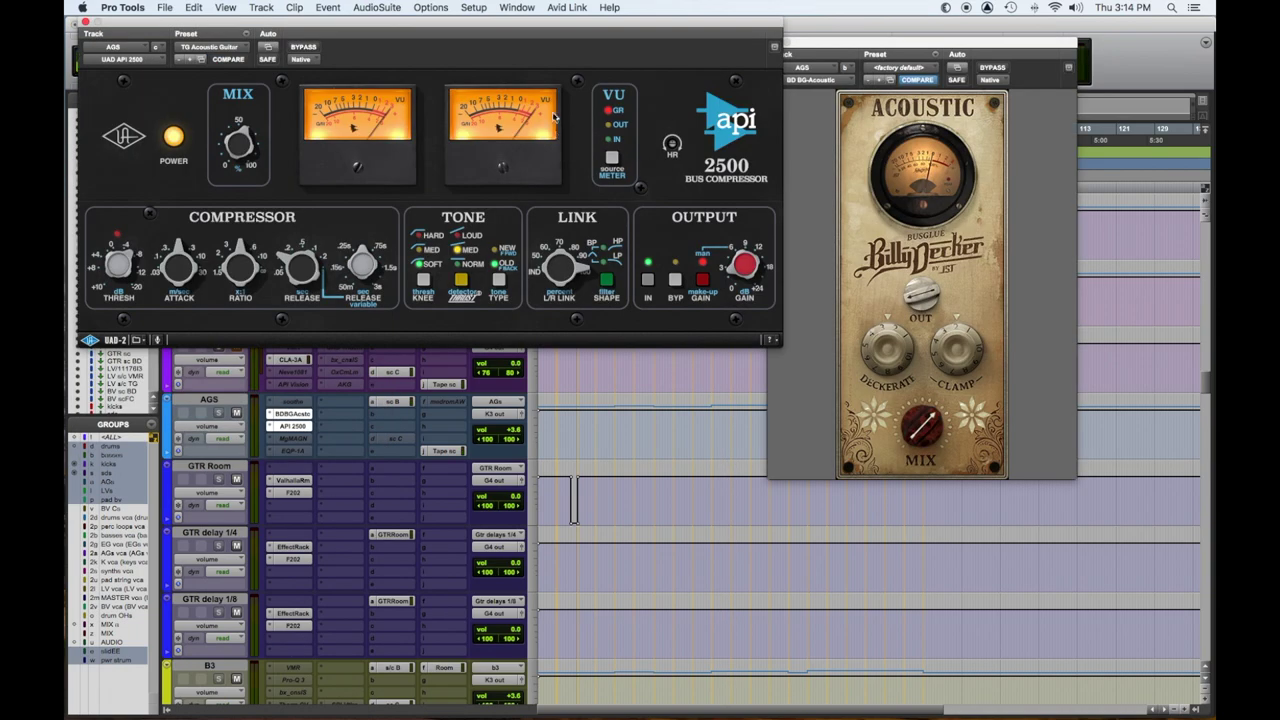
drag(838, 40, 888, 33)
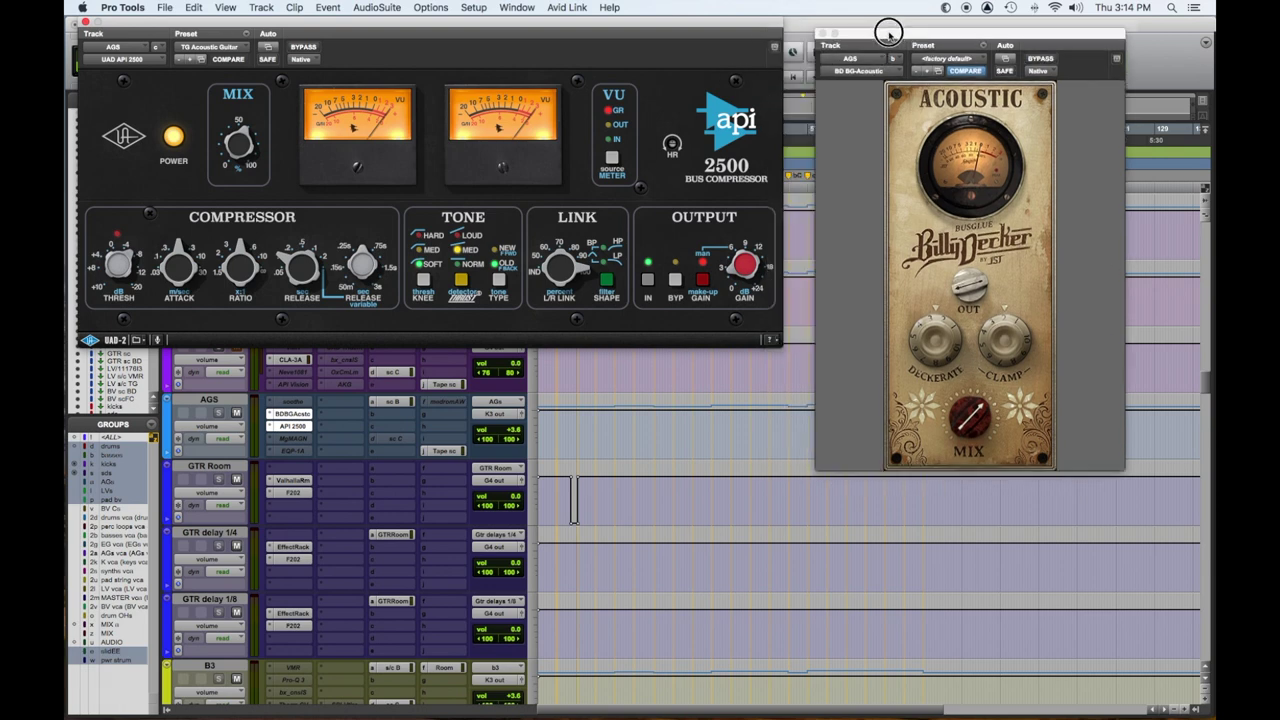
click(1050, 63)
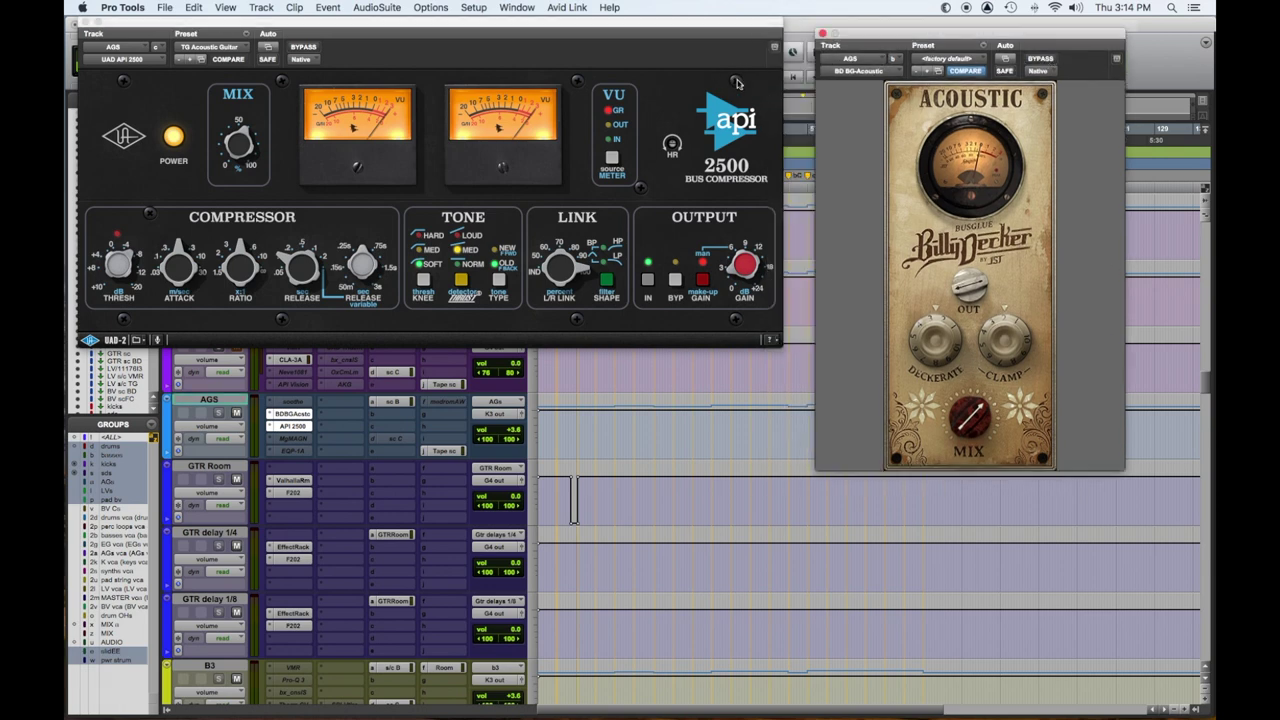
key(super+b)
click(311, 49)
click(311, 50)
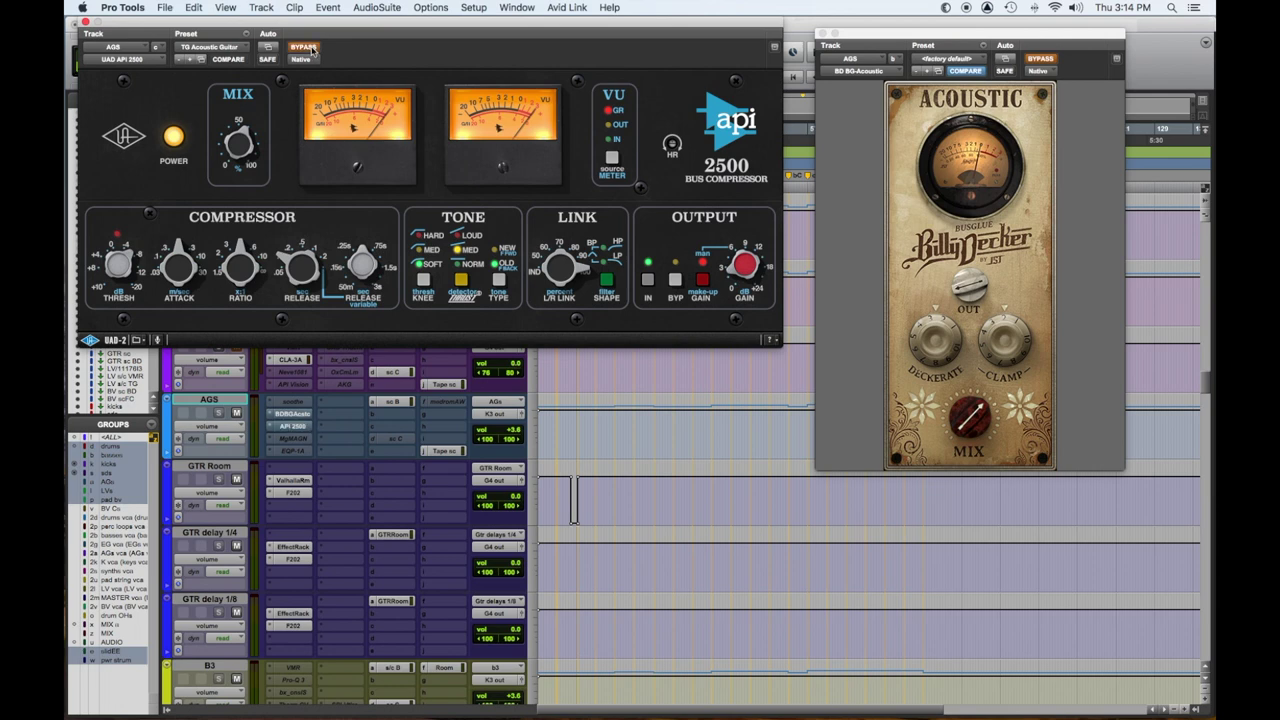
key(space)
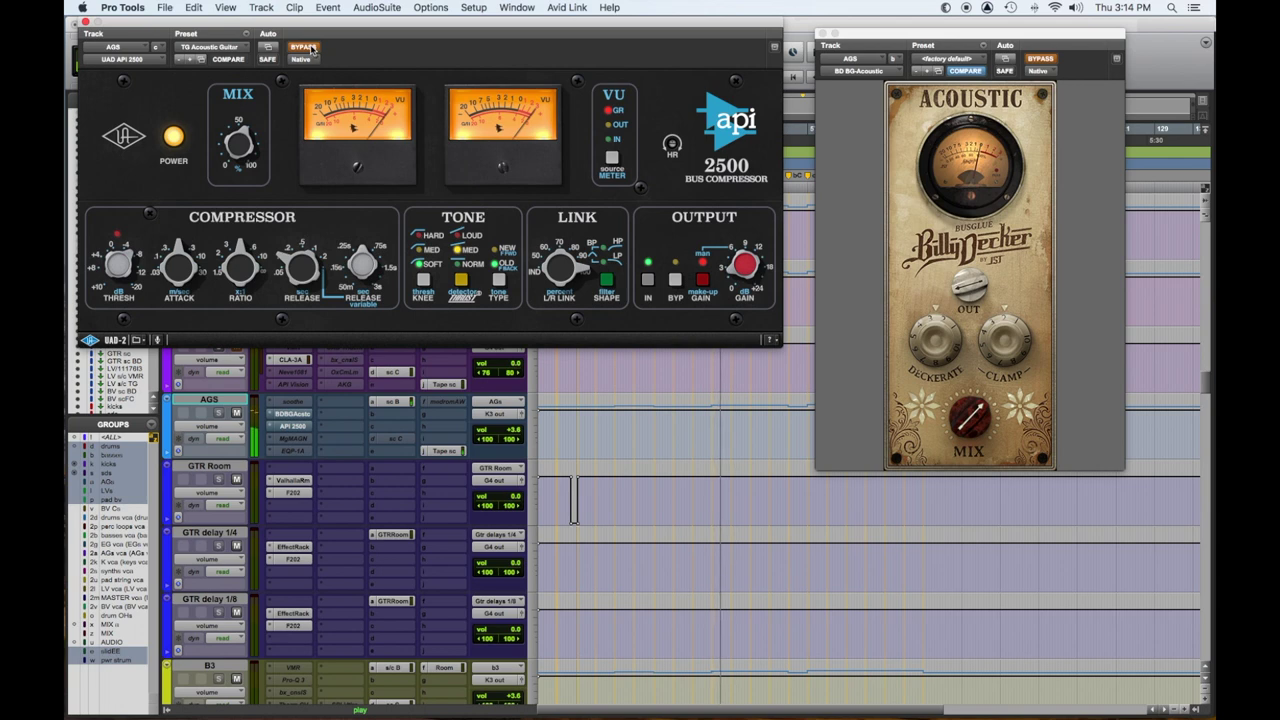
- Re-enable both AGS compressors, then toggle BusGlue bypassed and active again to compare
click(1060, 66)
click(306, 50)
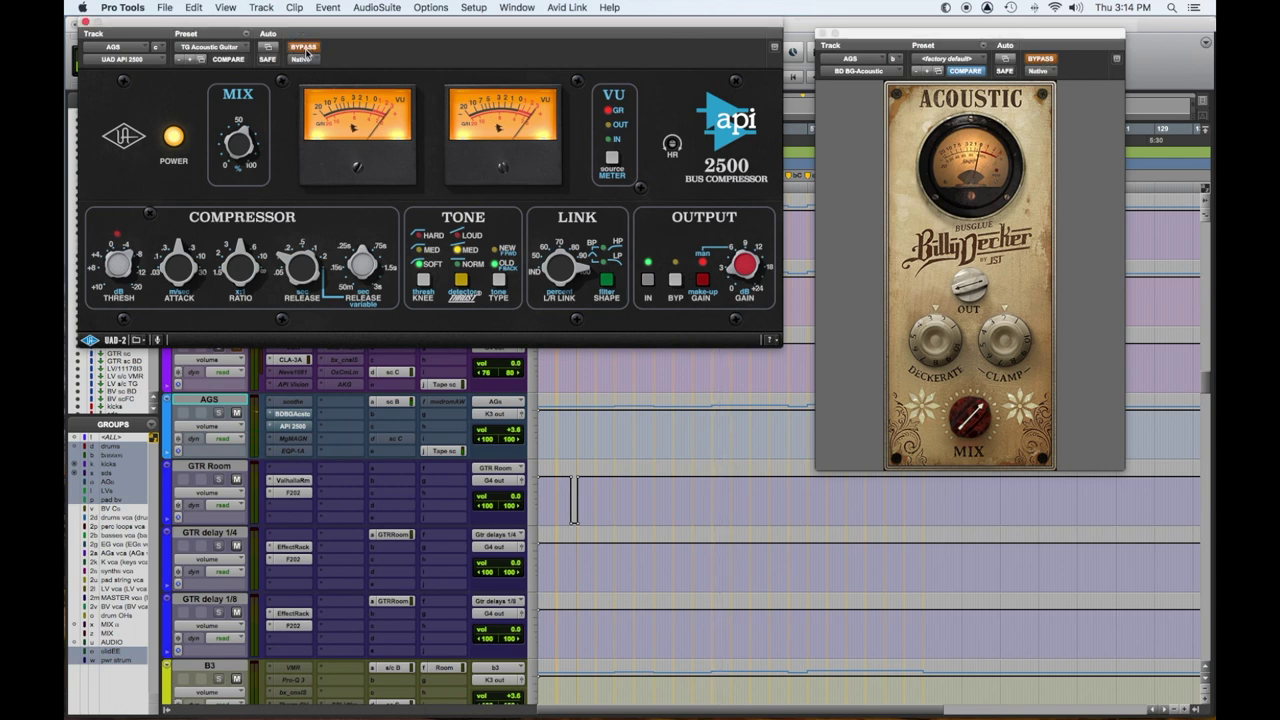
click(304, 48)
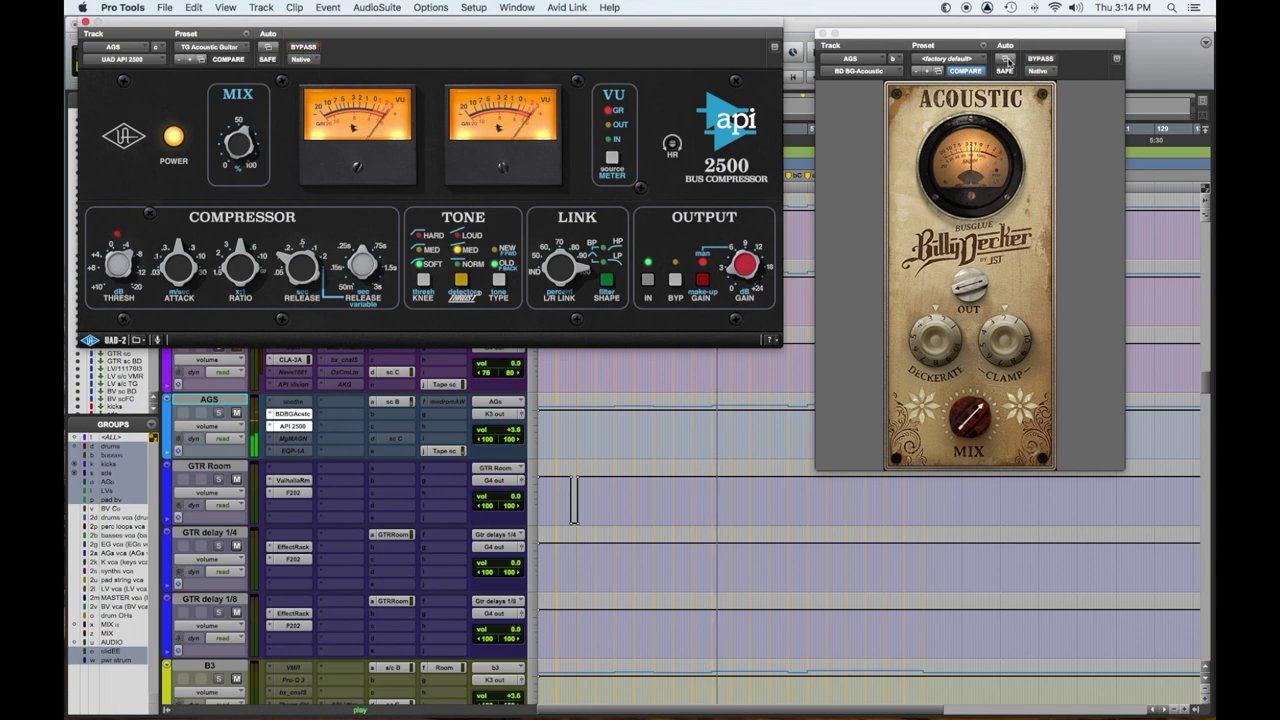
click(1042, 60)
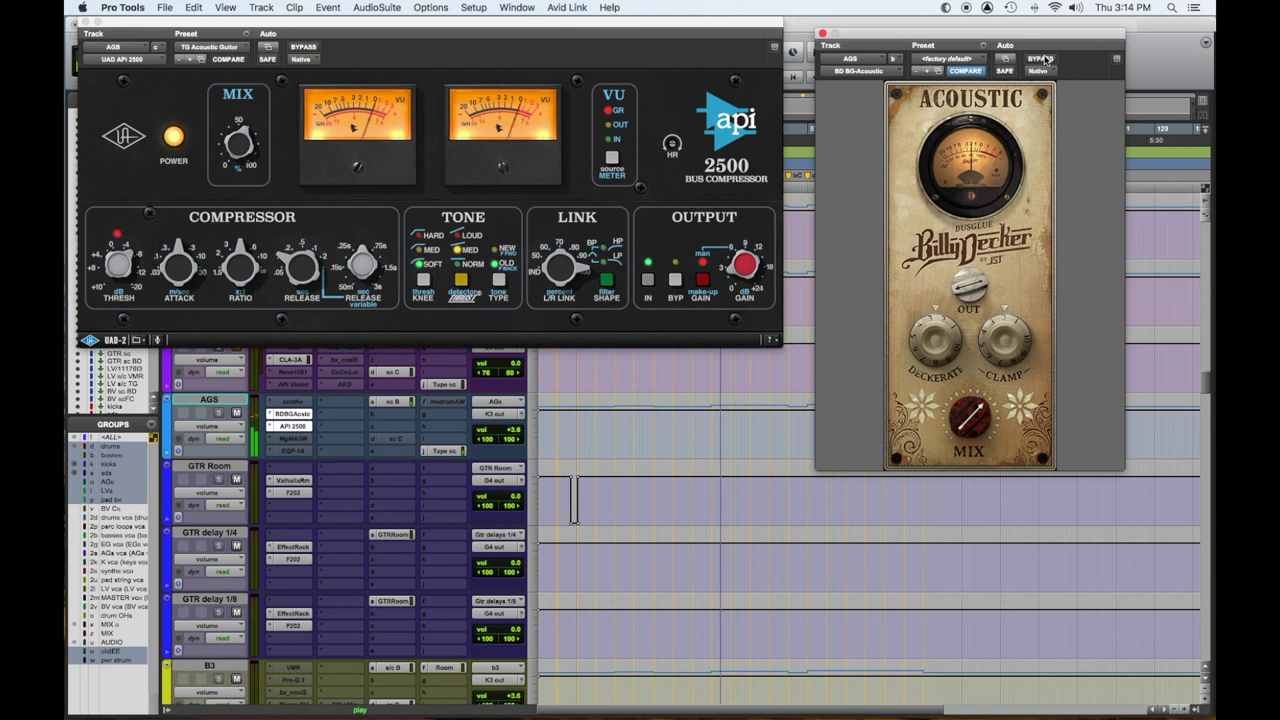
click(1044, 60)
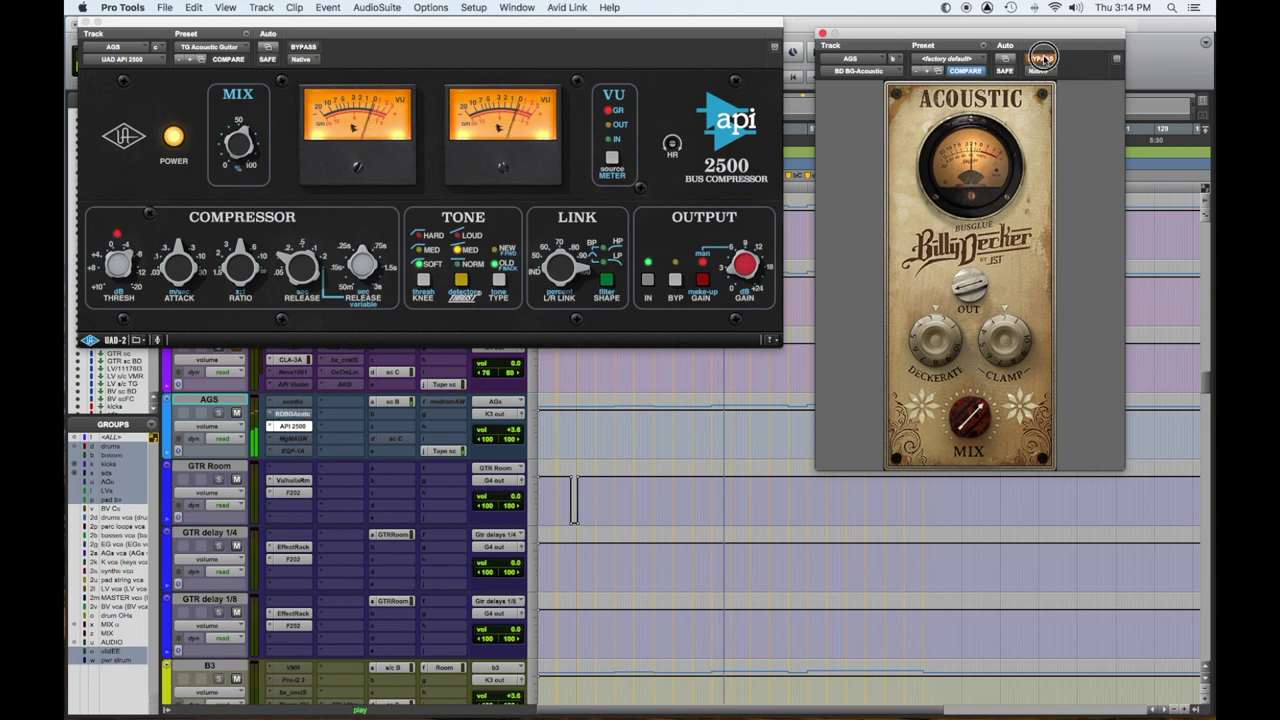
click(1043, 60)
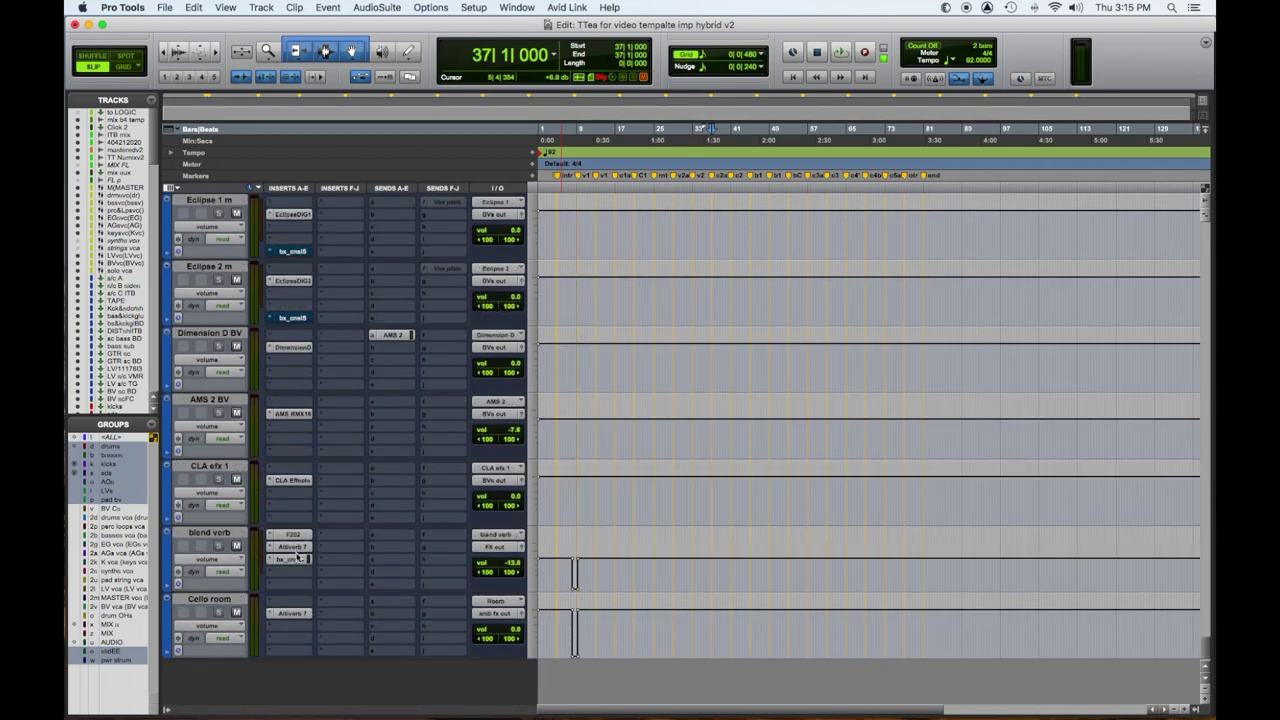
- Show Altiverb on blend verb and Cello room, ValhallaVintageVerb on Med room AW, then small room vox's reverb
click(291, 547)
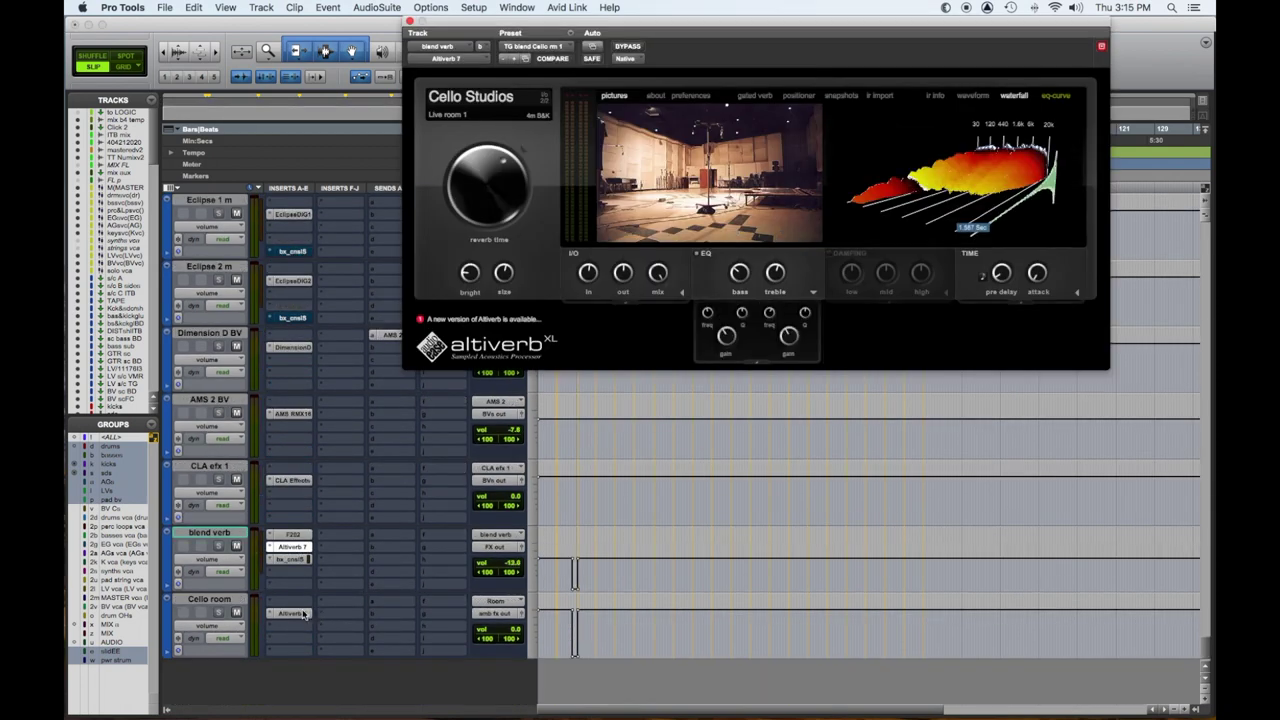
click(303, 614)
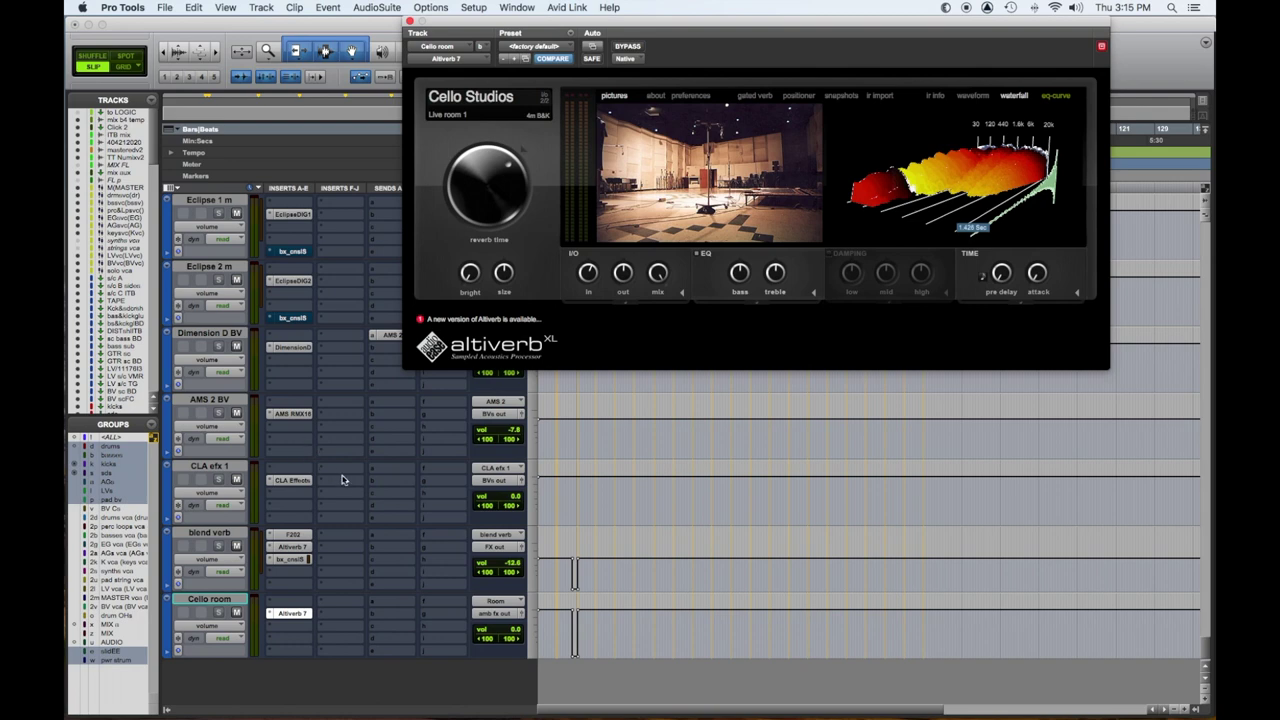
scroll(341, 480, up, 2)
scroll(344, 483, up, 5)
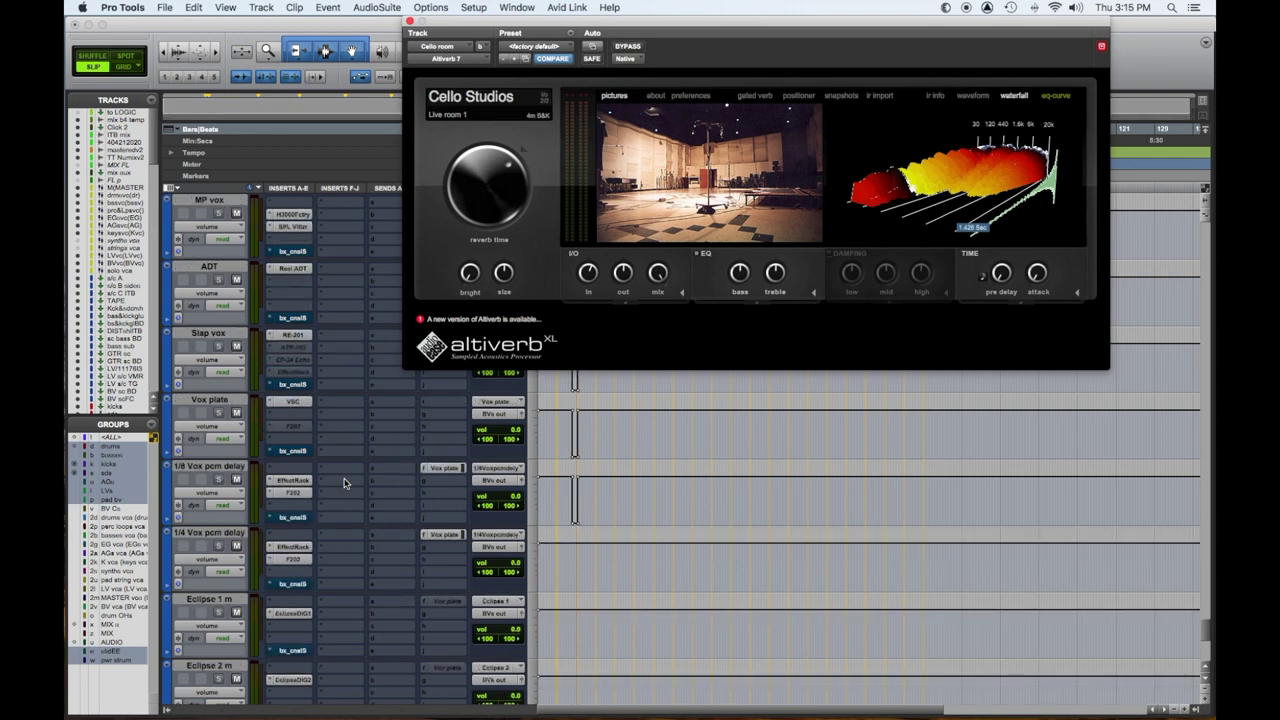
scroll(344, 483, up, 1)
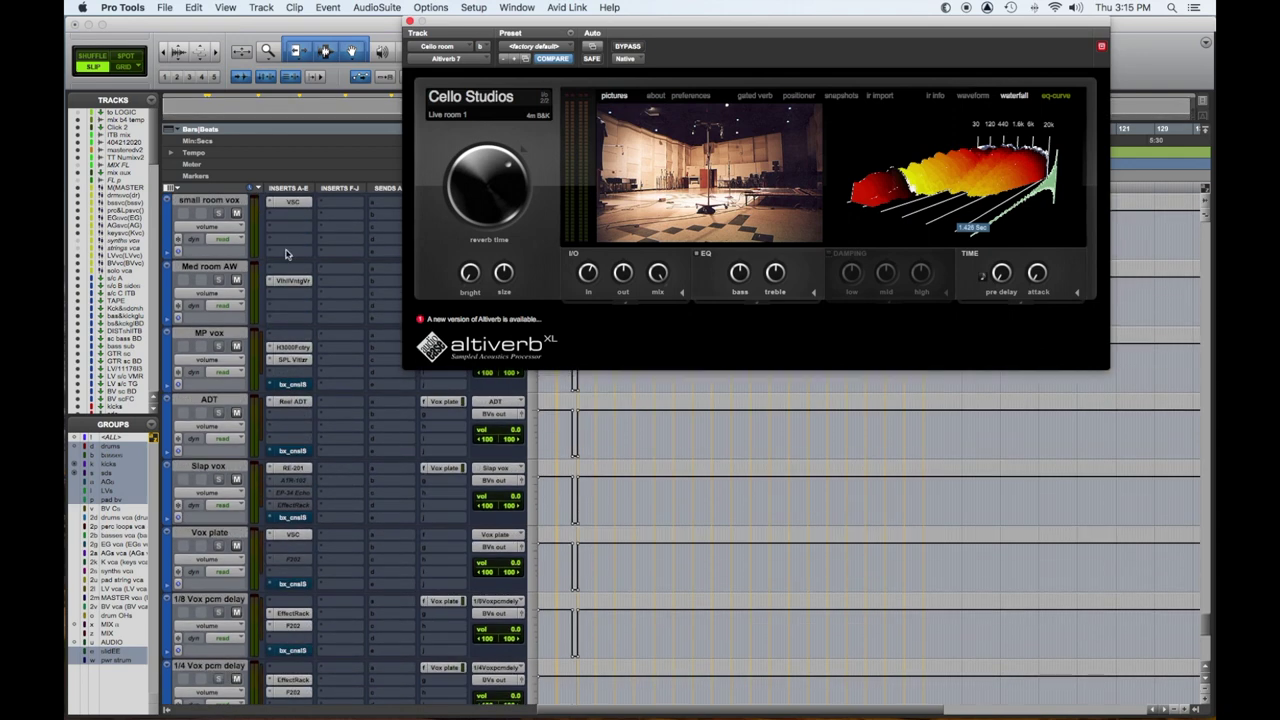
click(298, 282)
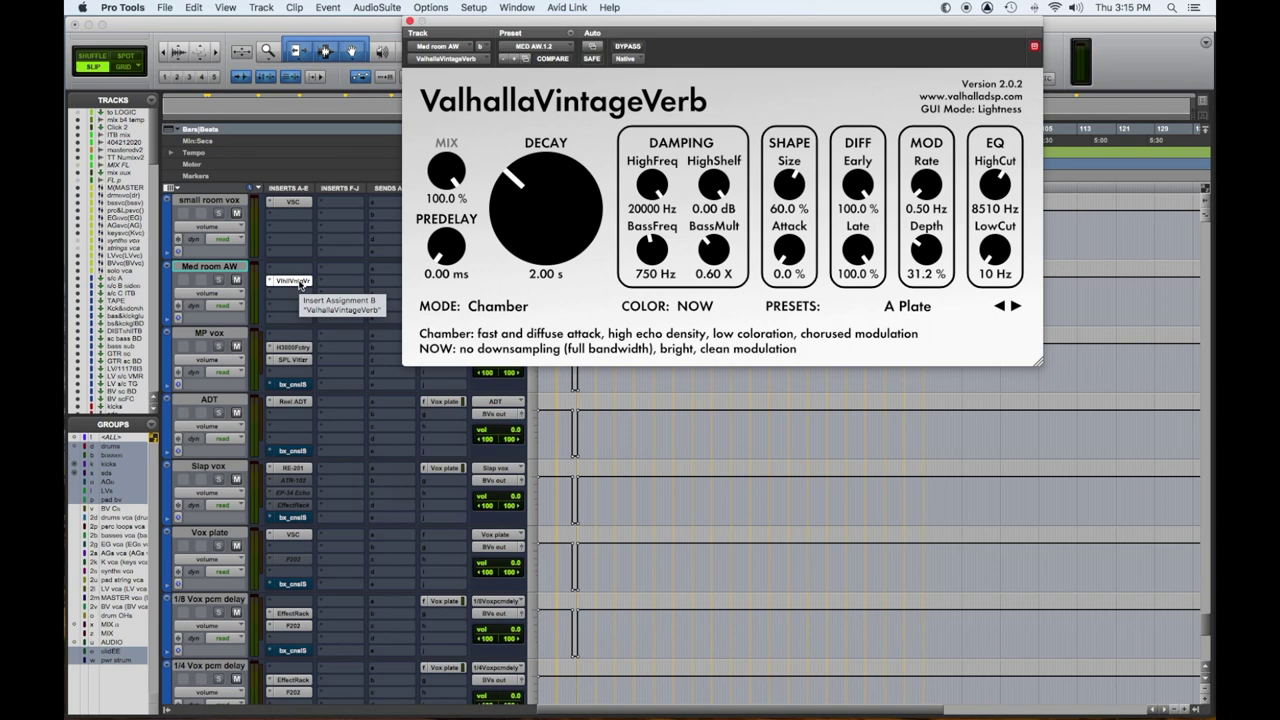
click(288, 207)
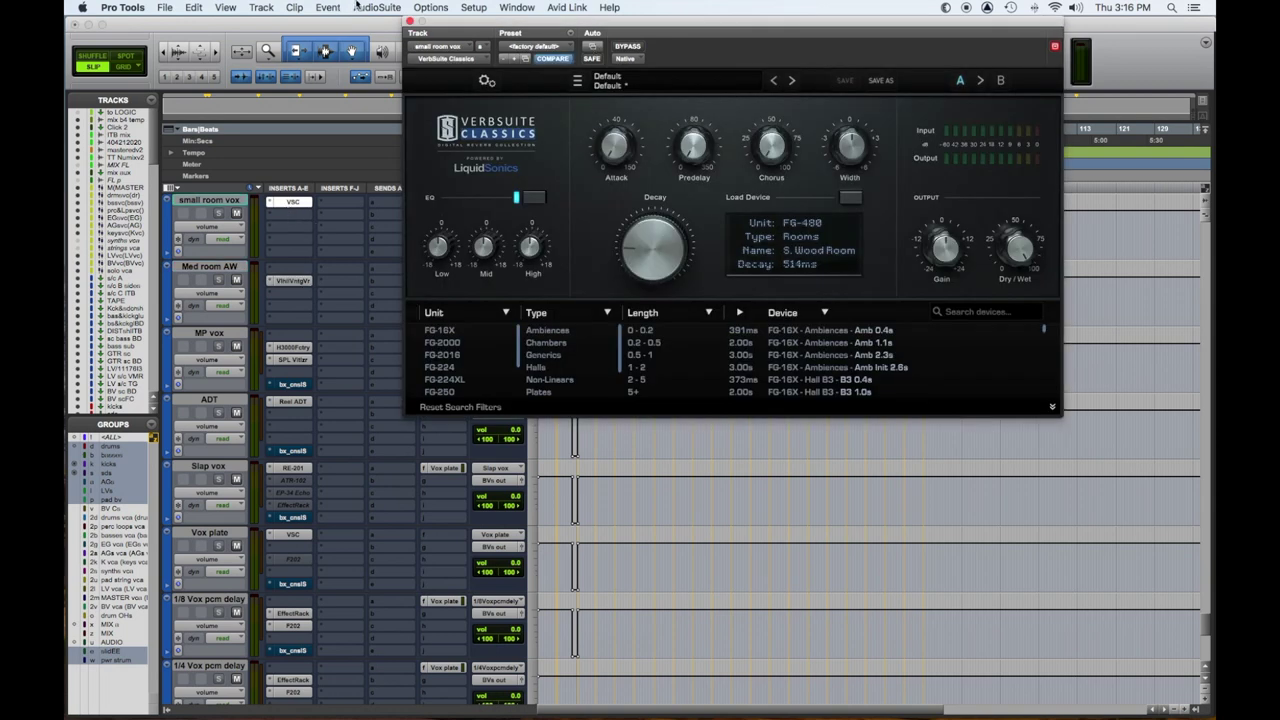
- Close the Verbsuite Classics window and scroll to the vocal reverb returns, Eclipse 1 m and 2 m
click(409, 20)
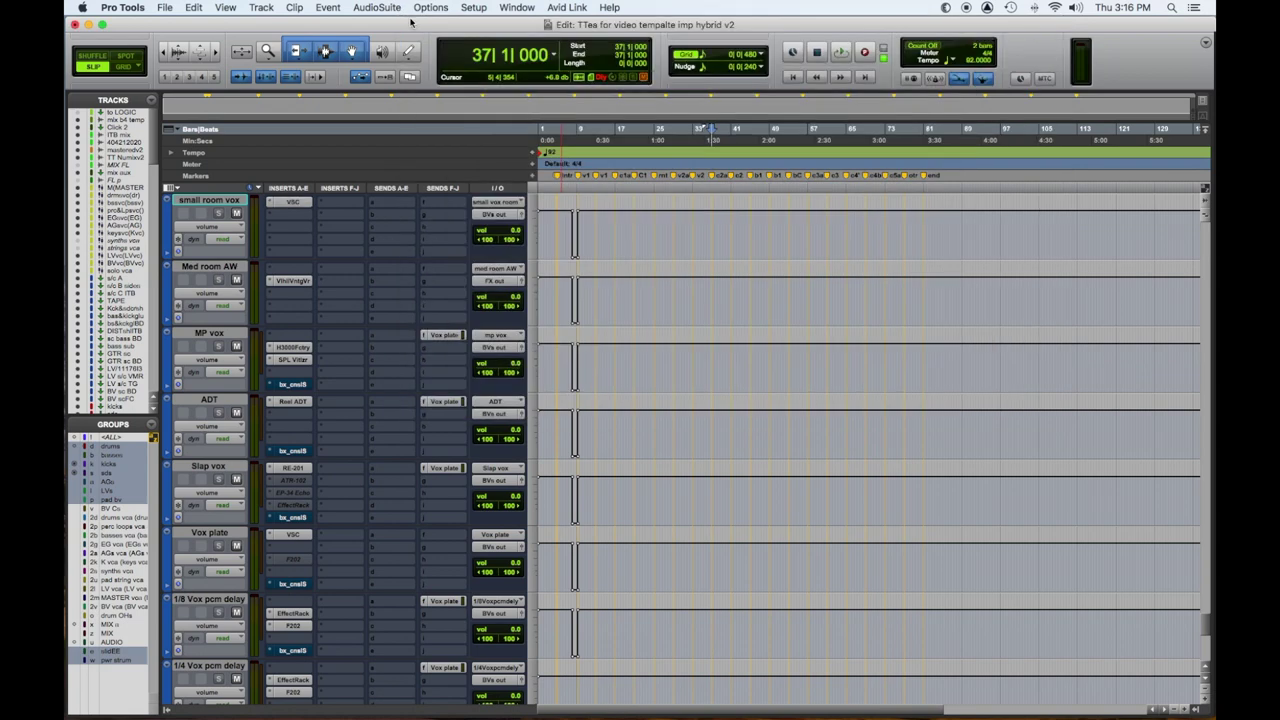
scroll(329, 265, up, 2)
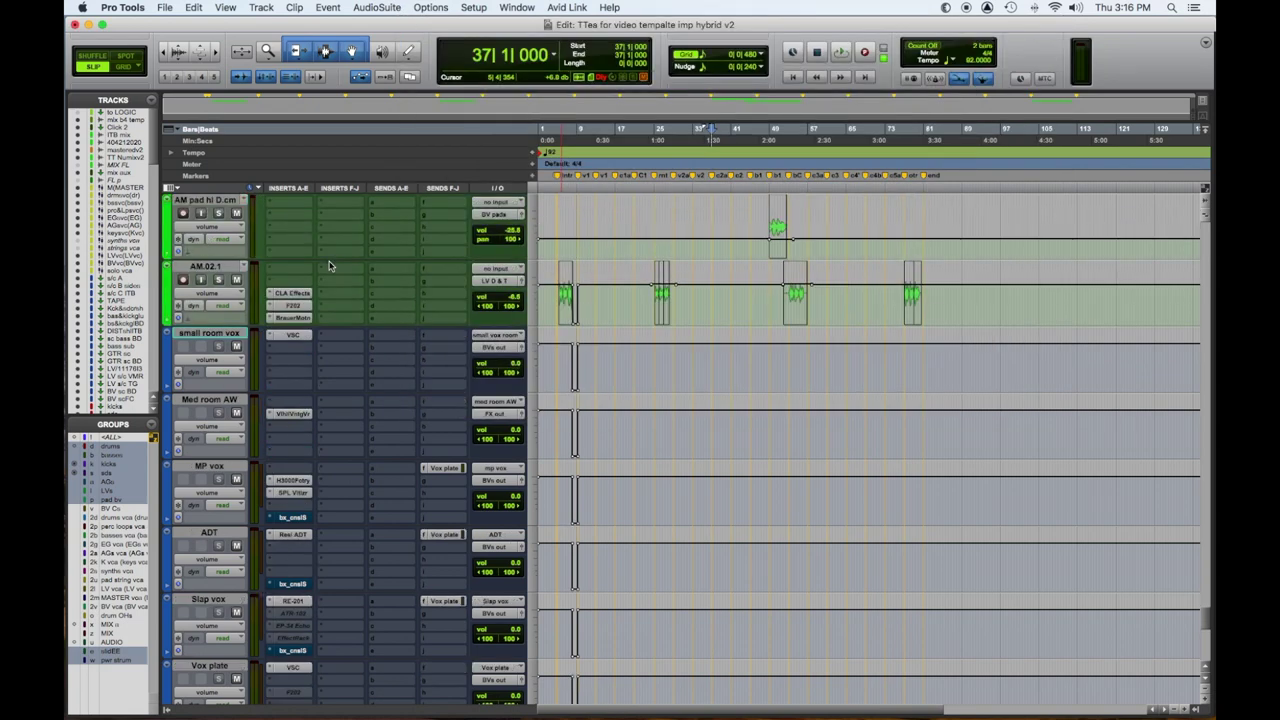
scroll(329, 263, down, 4)
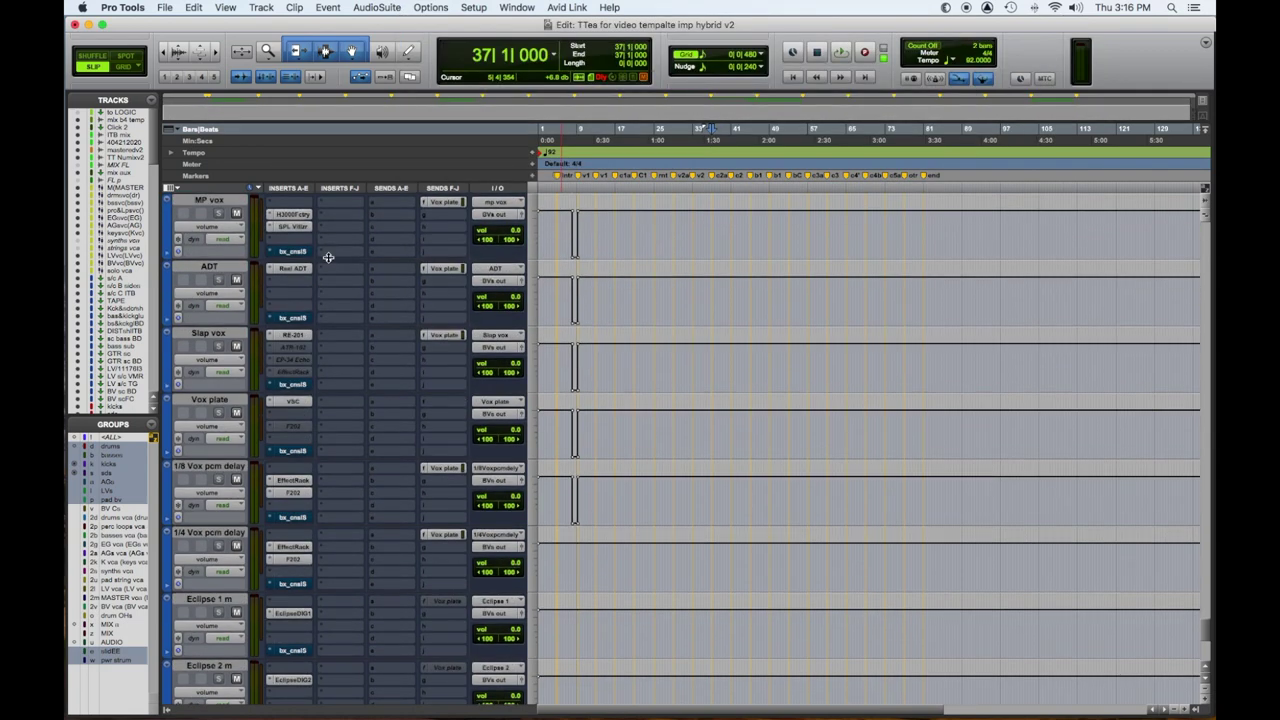